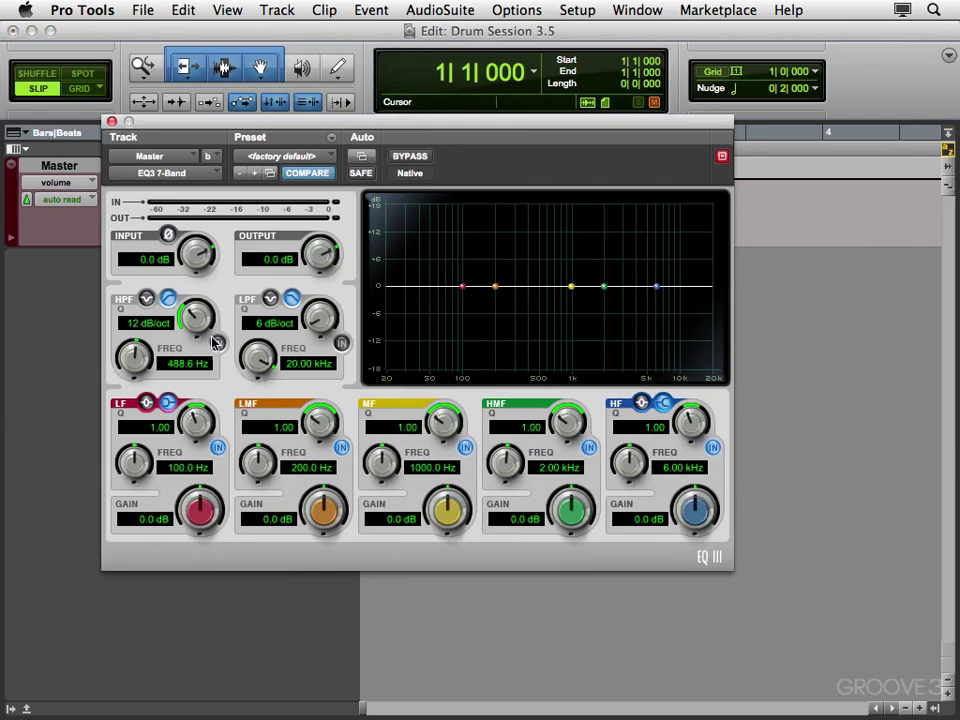
Step: Enable the EQ high-pass filter, cut 12 dB near 1.17 kHz and boost 12 dB near 6.45 kHz
click(216, 342)
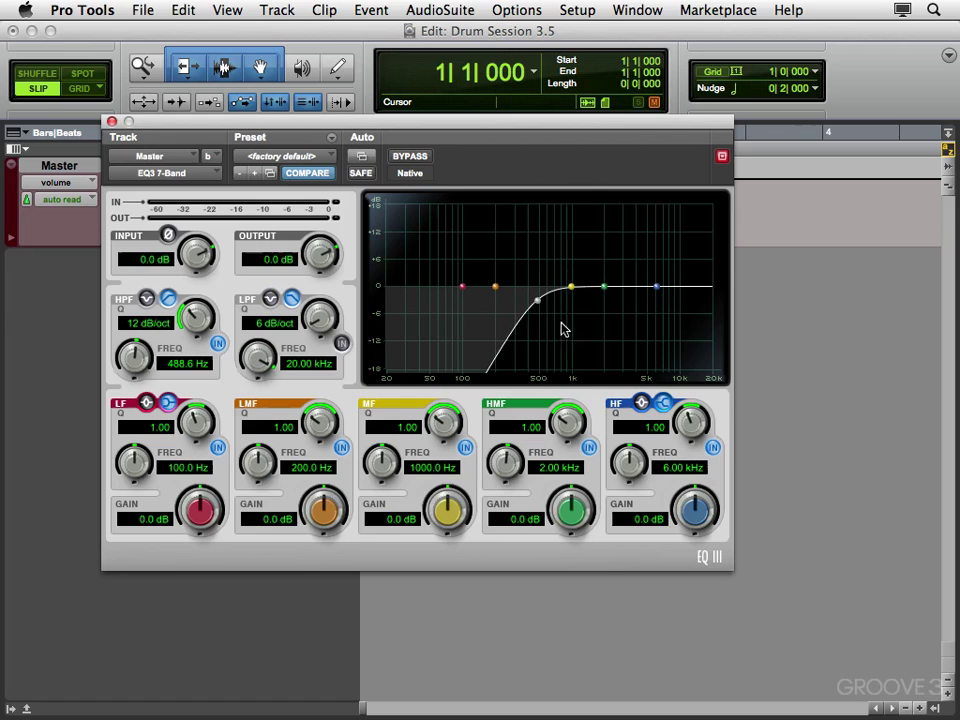
drag(571, 287, 578, 342)
drag(657, 288, 659, 228)
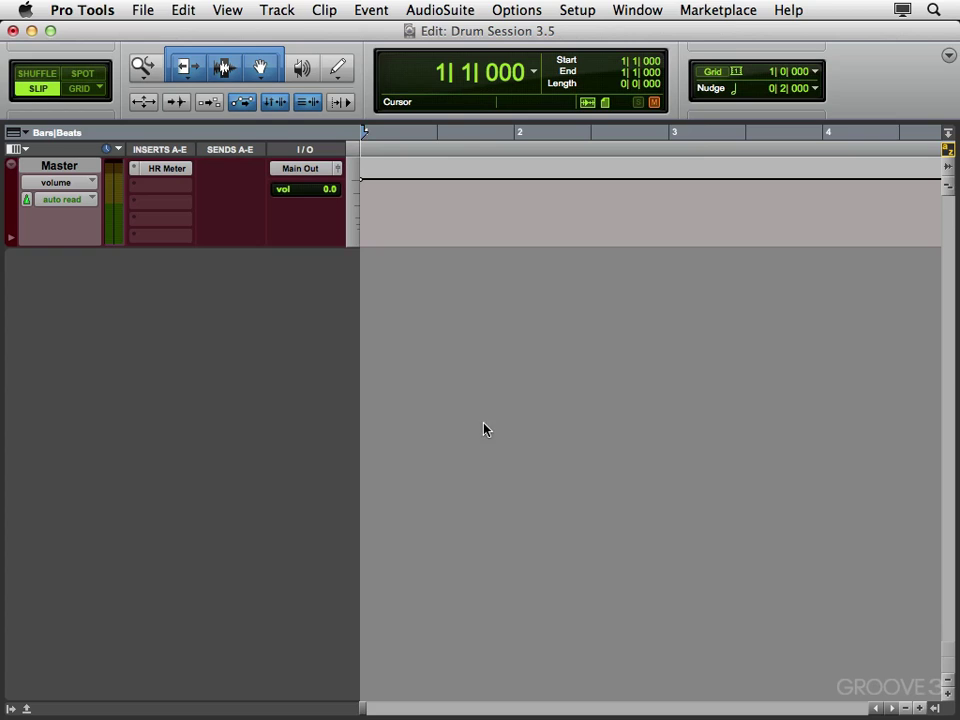
Step: In I/O Setup, rename inputs 1–4 to Kick, Snare, Snare B and Tom
click(564, 11)
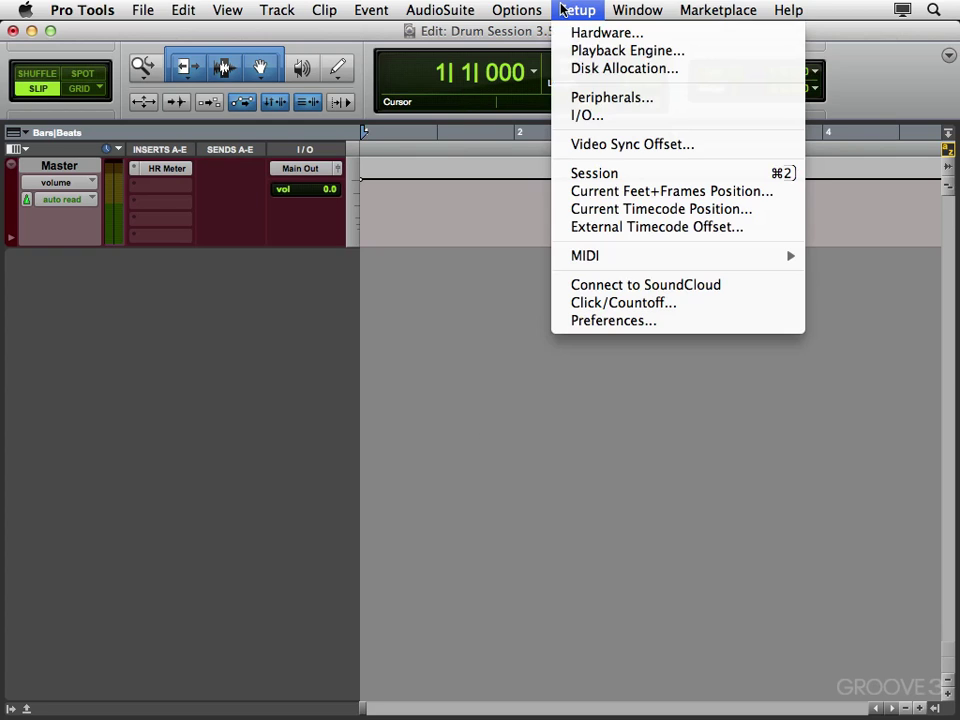
click(574, 118)
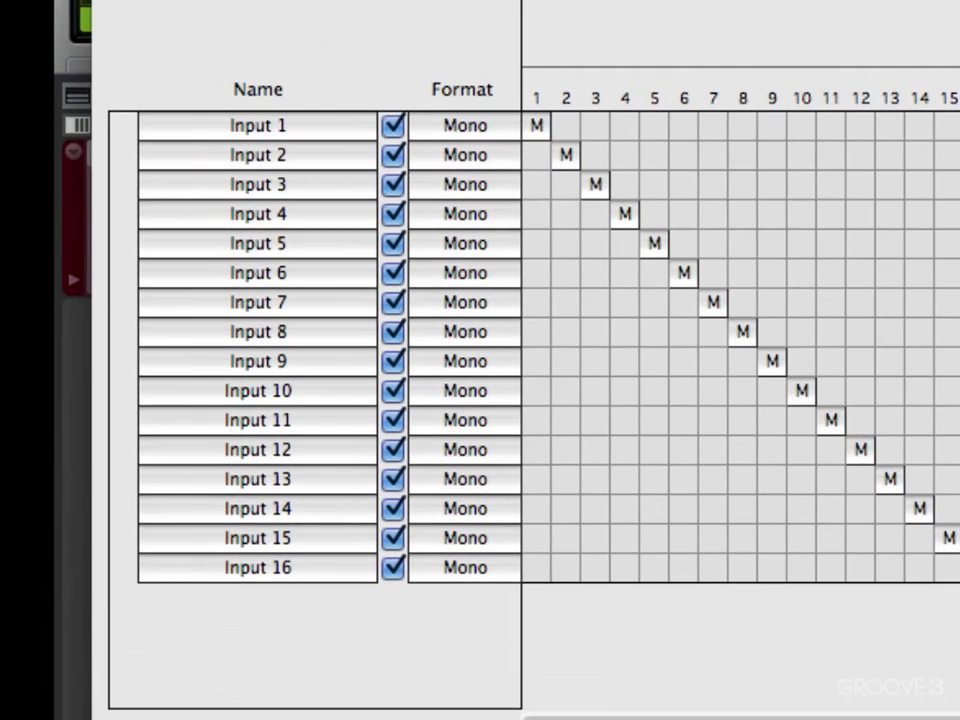
double_click(258, 125)
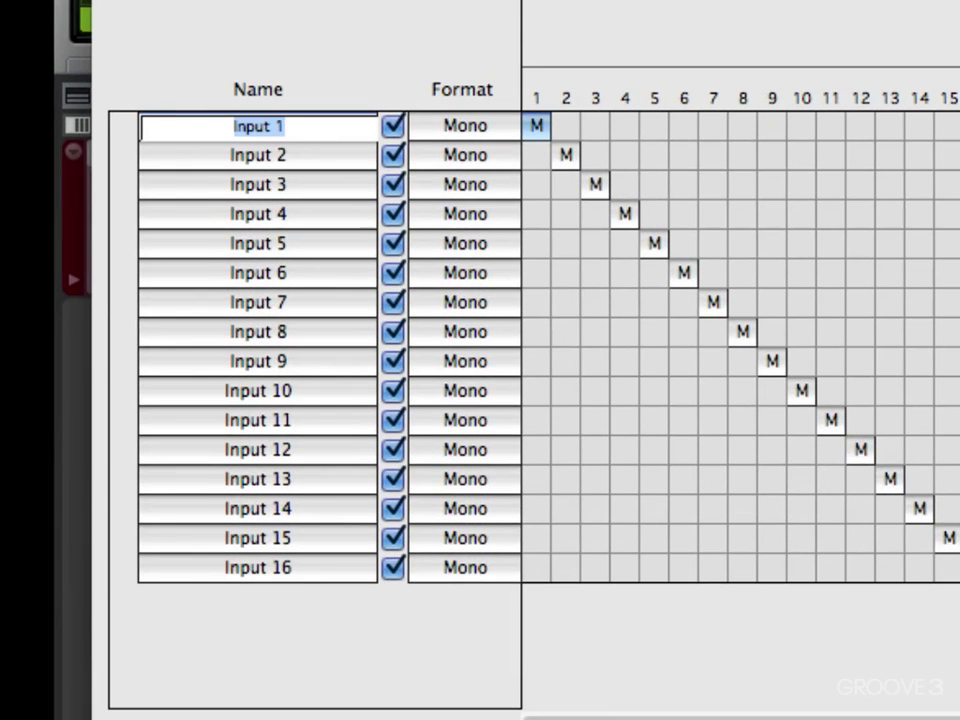
text(Kick)
key(Tab)
text(Snare)
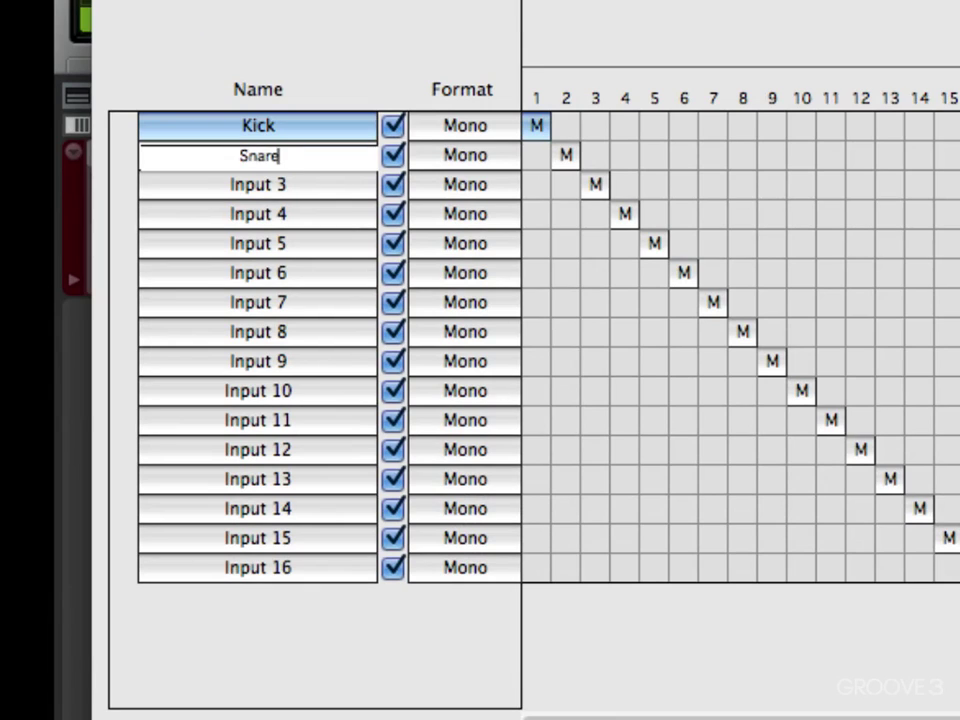
key(Tab)
text(Snare B)
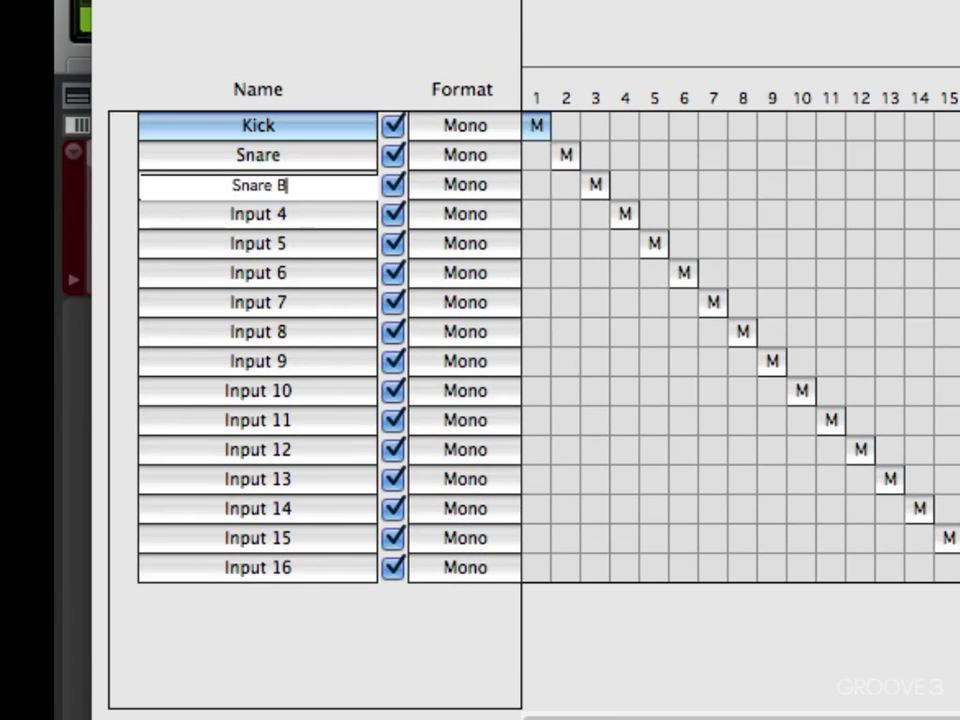
key(Tab)
text(Tom)
key(Tab)
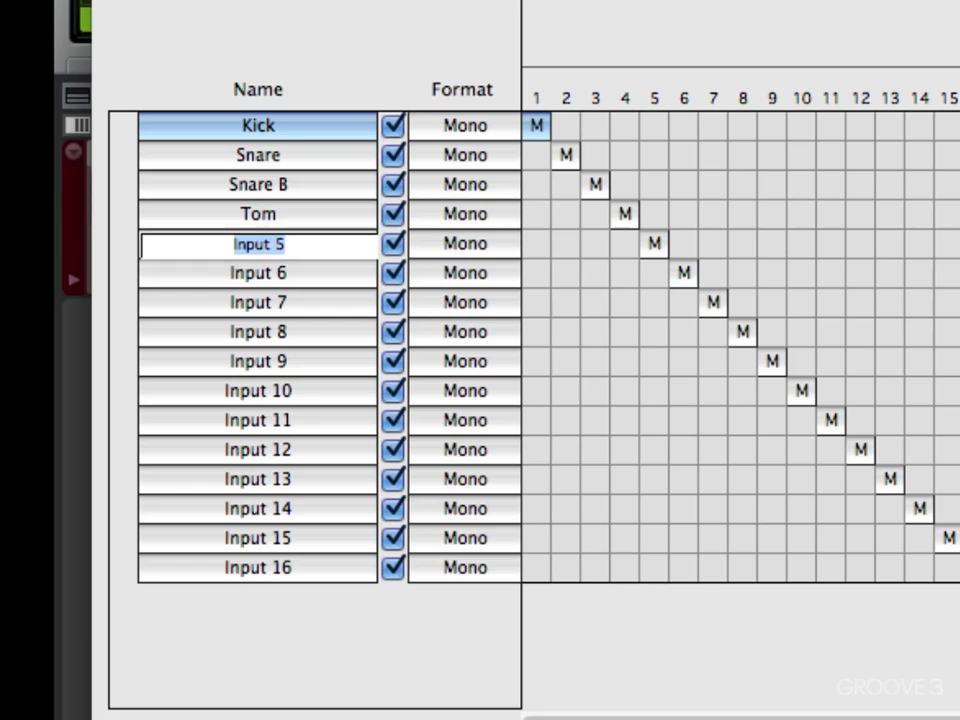
Step: Rename inputs 5–9 to Floor, Overhead L, Overhead R, Room L and Room R
text(Floor)
key(Tab)
text(Overhead L)
key(Tab)
text(Overhead R)
key(Tab)
text(Room L)
key(Tab)
text(Room R)
key(Return)
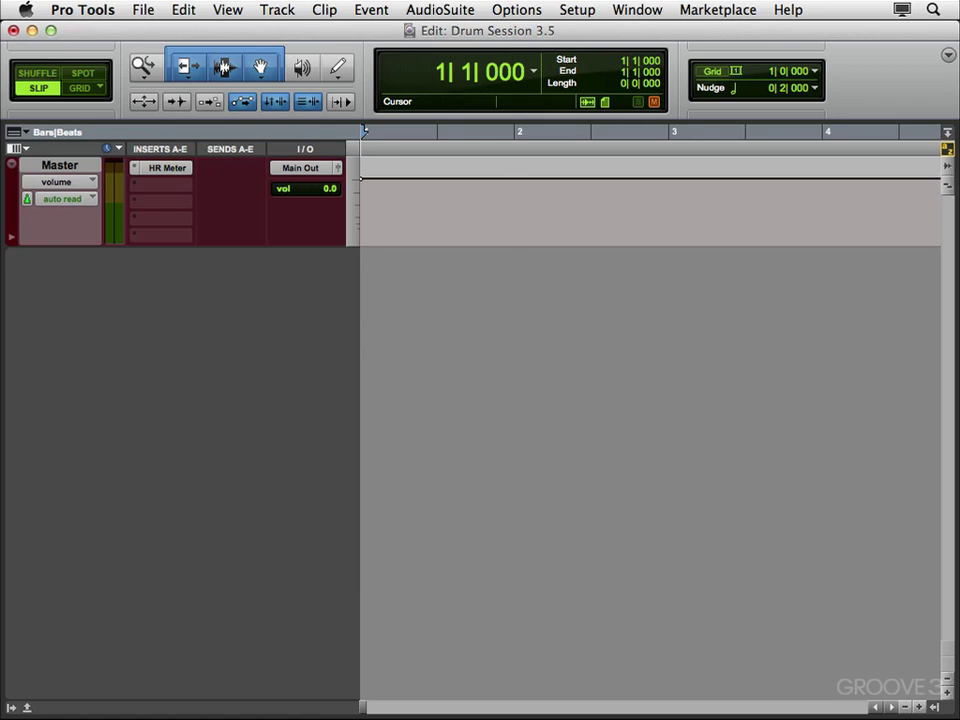
Step: Create 9 new mono audio tracks, Audio 1 onward, in the Drum Session
click(279, 10)
click(292, 32)
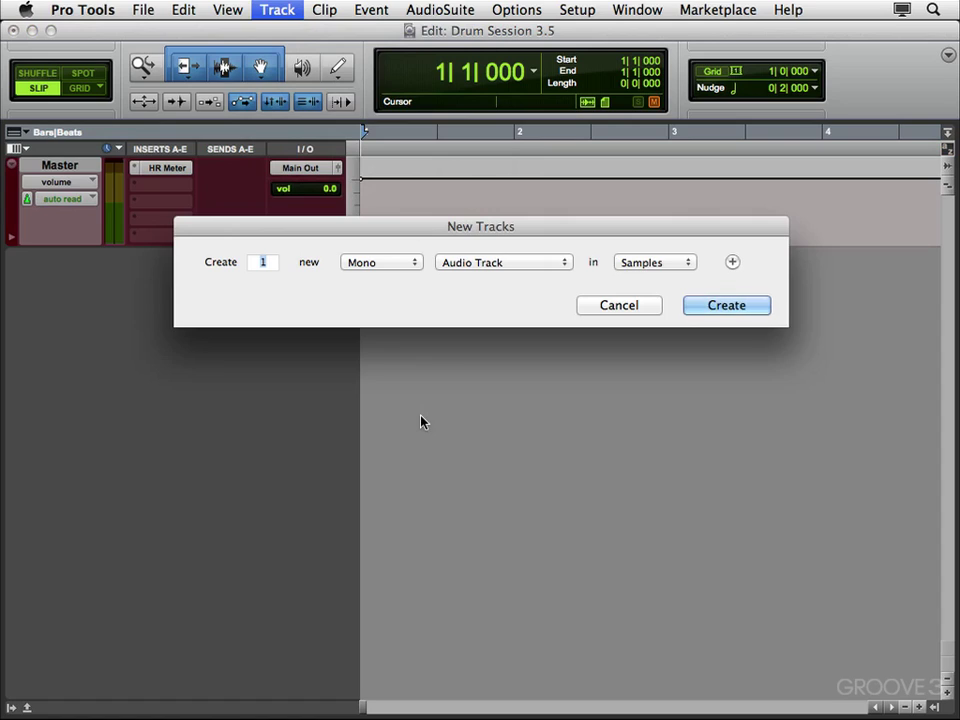
text(9)
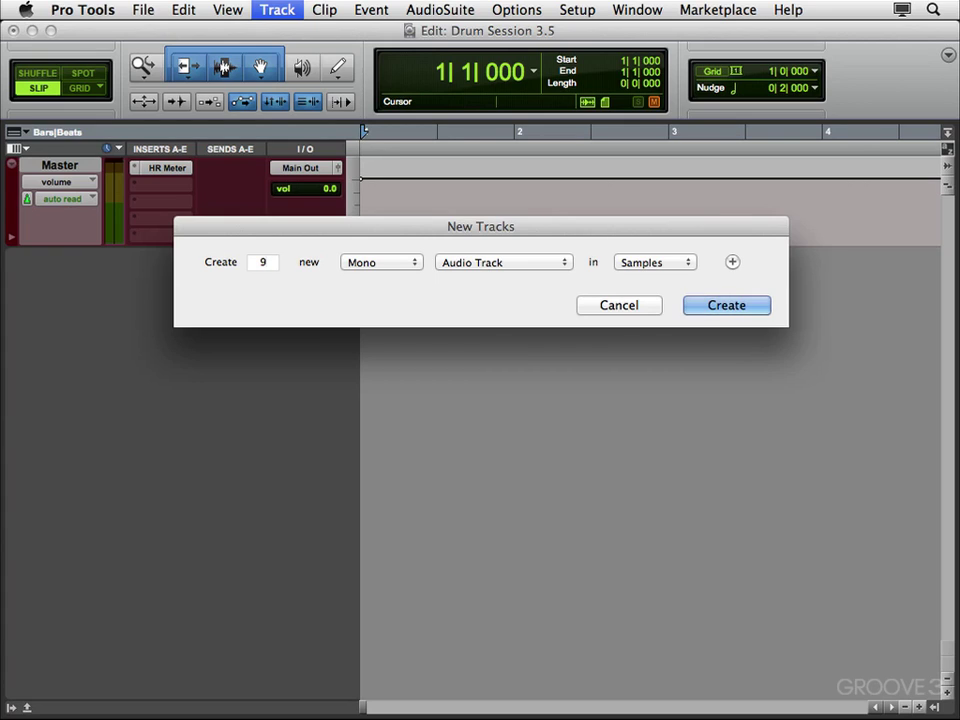
key(Return)
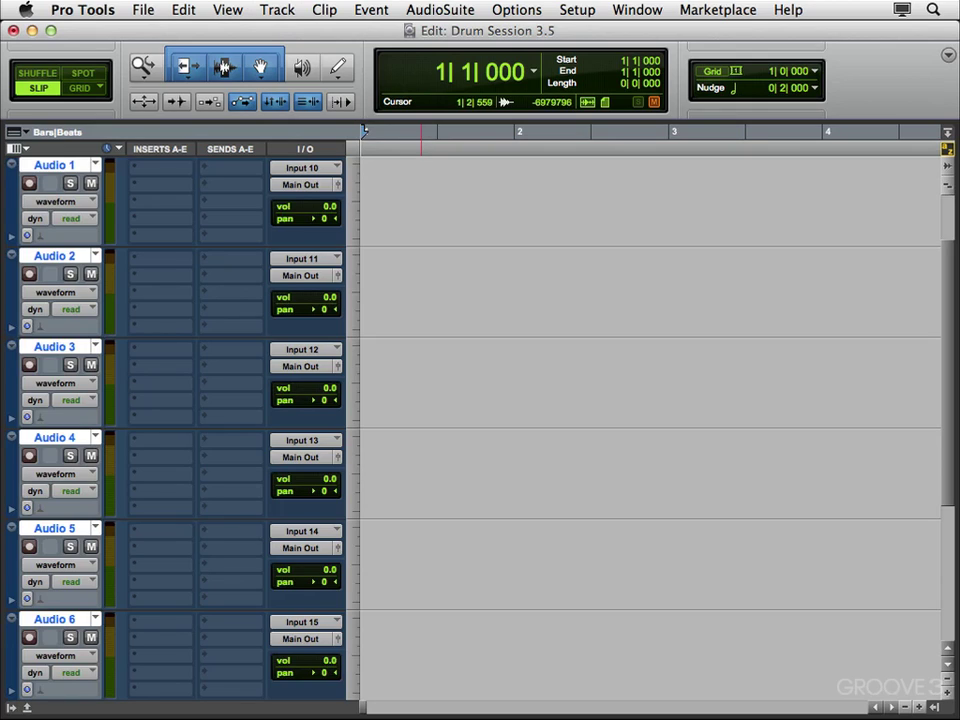
Step: In the Mix window, rename the first three tracks Kick, Snare and Snare B
key(super+equal)
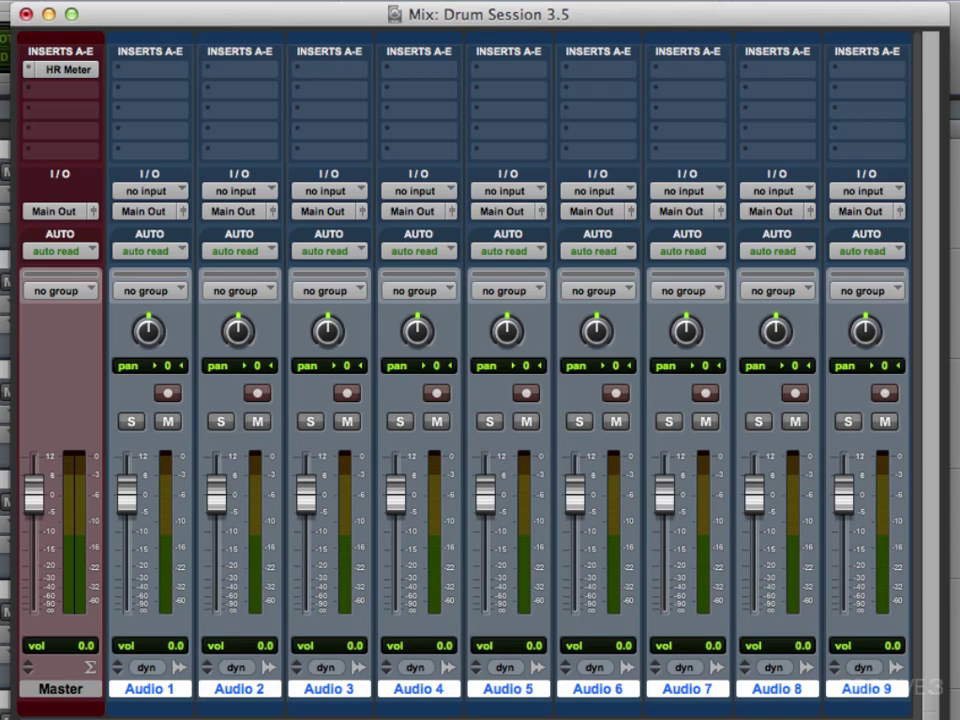
double_click(133, 689)
text(Kick)
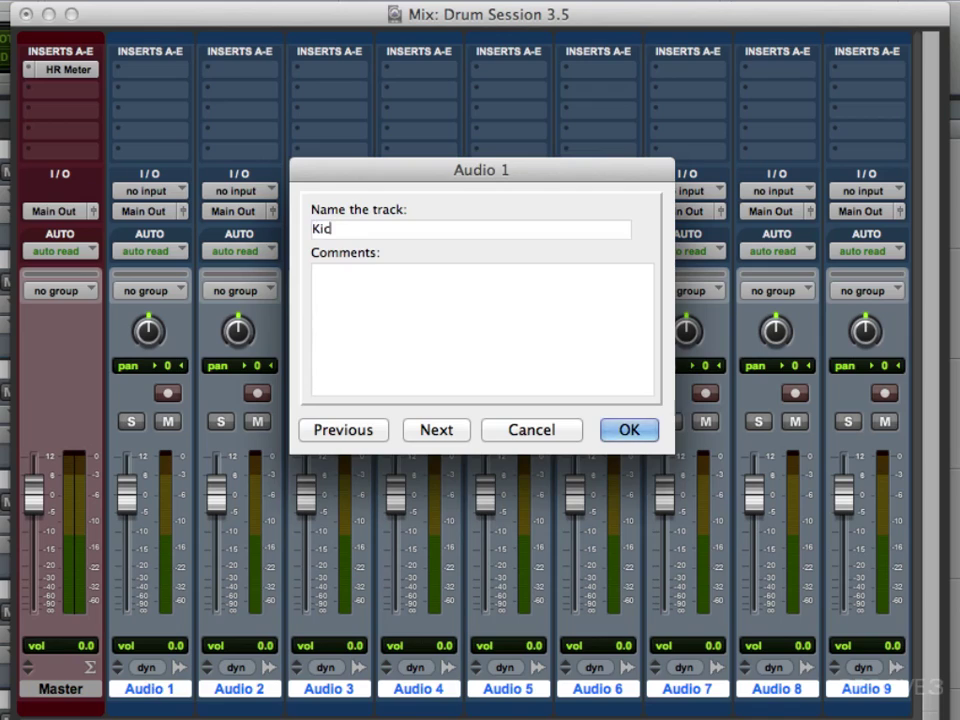
key(super+Right)
text(Snare)
key(super+Right)
text(Snare B)
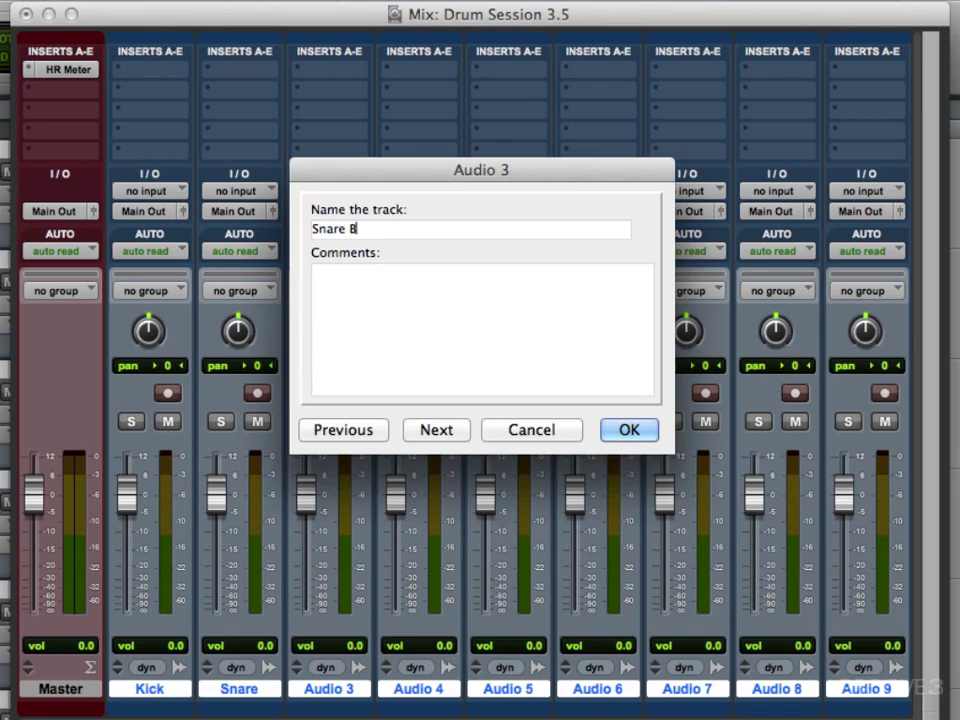
key(super+Right)
Step: Rename the remaining tracks Tom, Floor, Overhead L, Overhead R, Room L and Room R
text(Tom)
key(super+Right)
text(Floor)
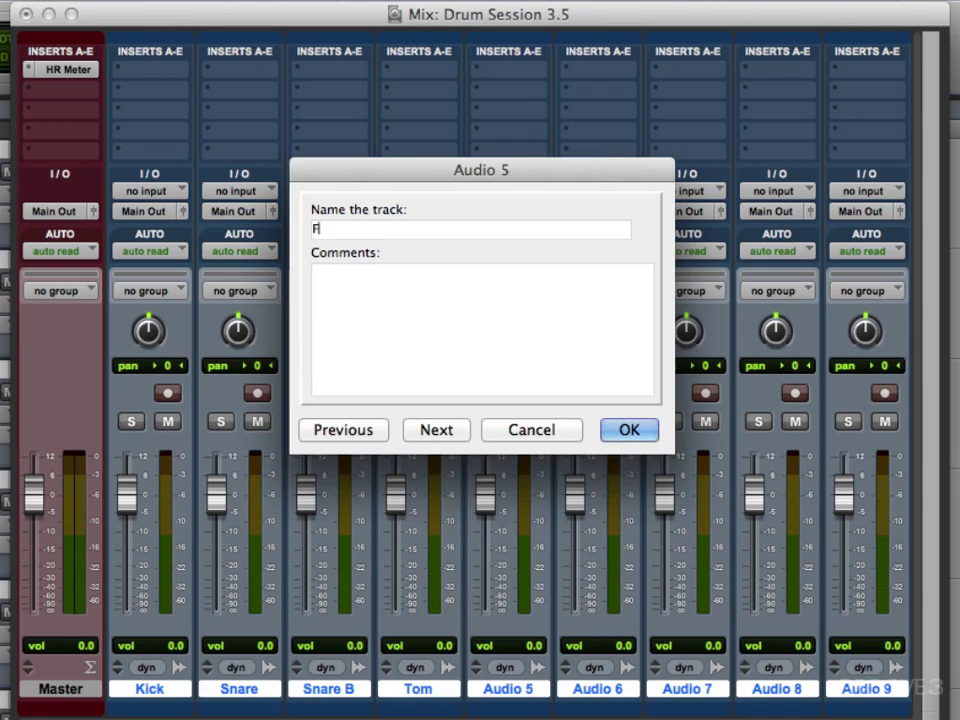
key(super+Right)
text(Overh)
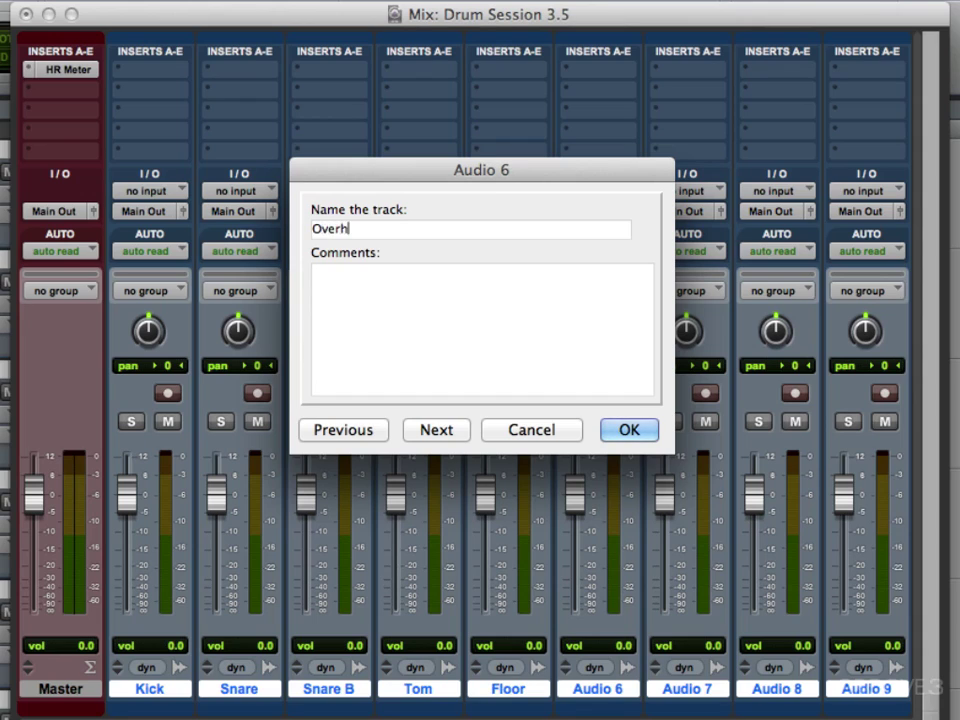
text(Room )
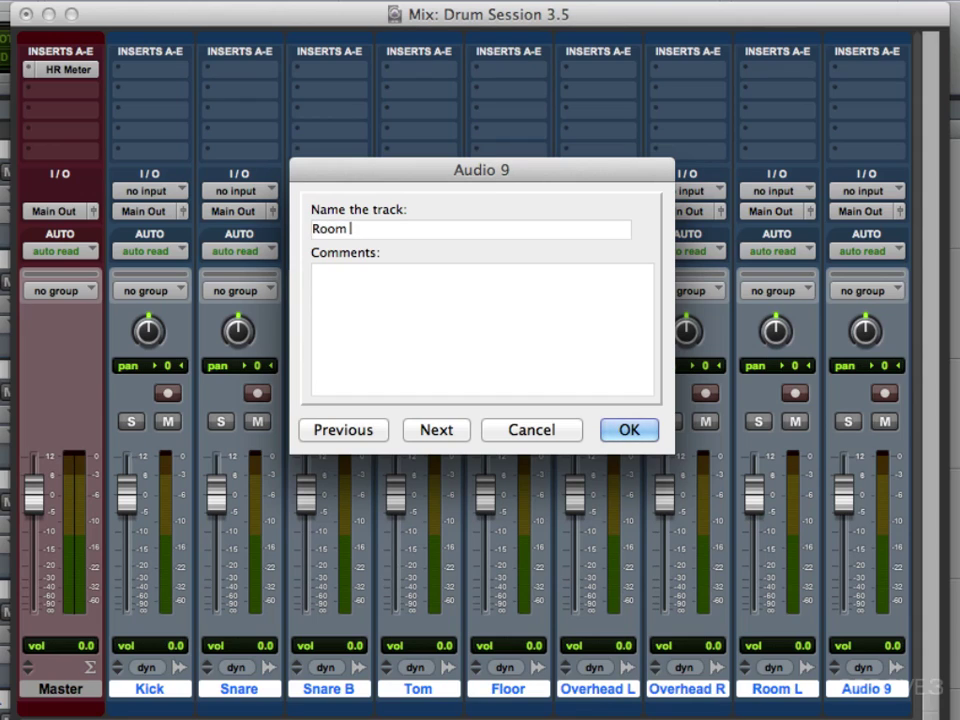
text(R)
key(Return)
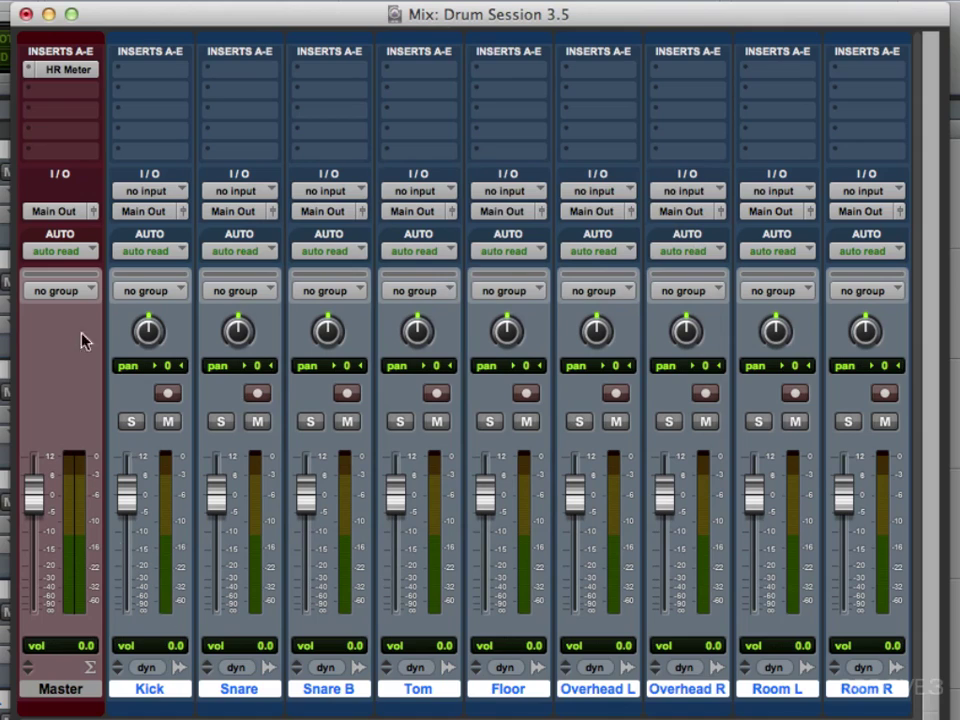
Step: Keep Kick on the stereo main output and assign the Kick and Snare inputs to their tracks
click(120, 216)
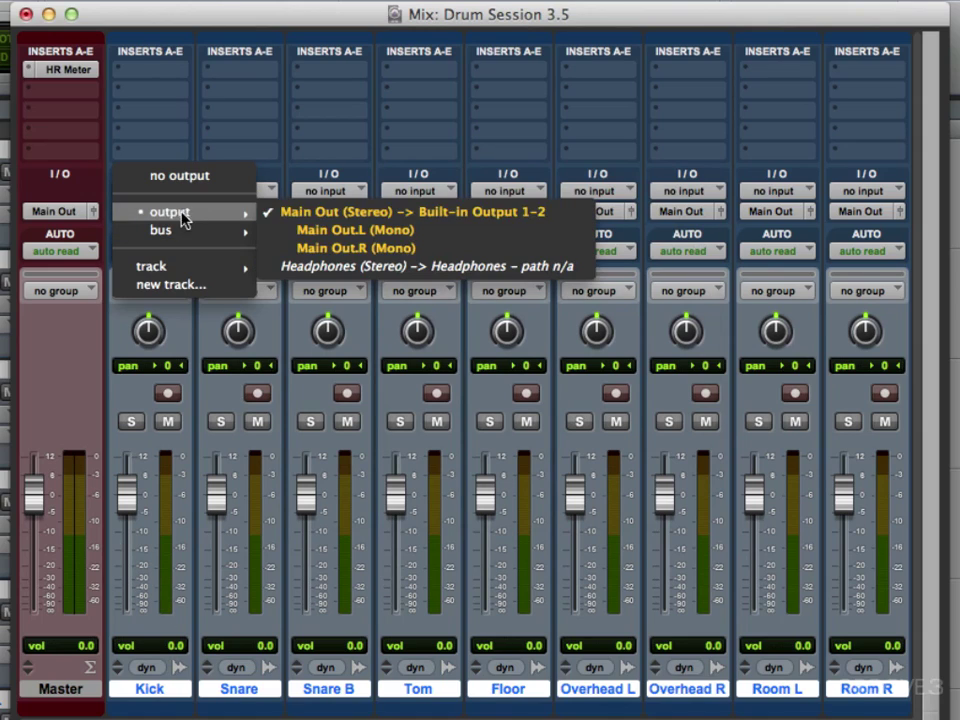
click(322, 213)
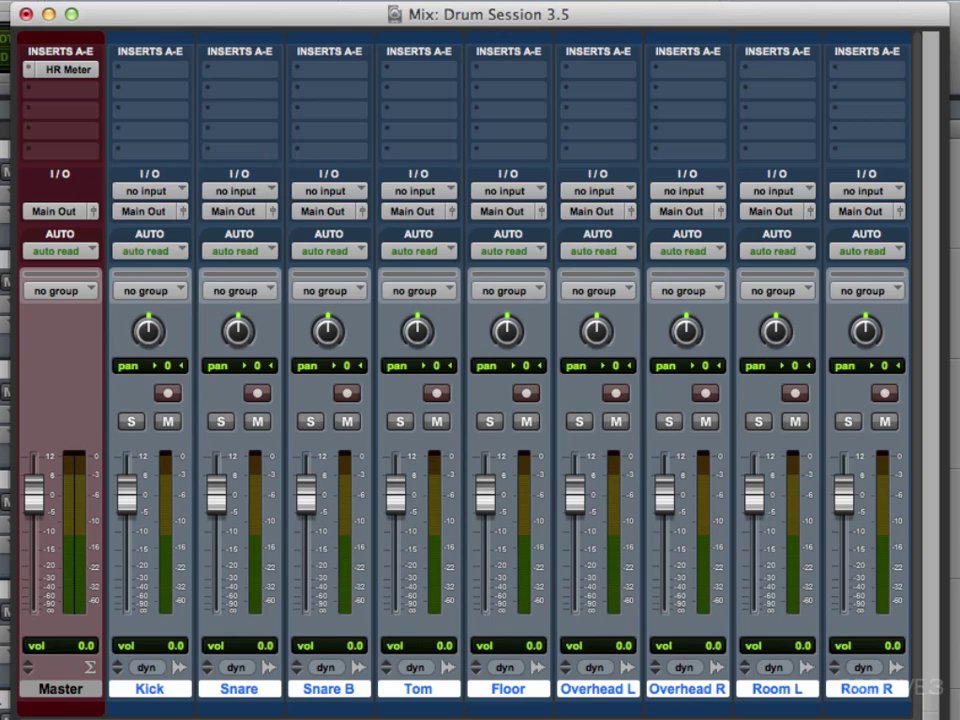
click(137, 192)
mouse_move(135, 237)
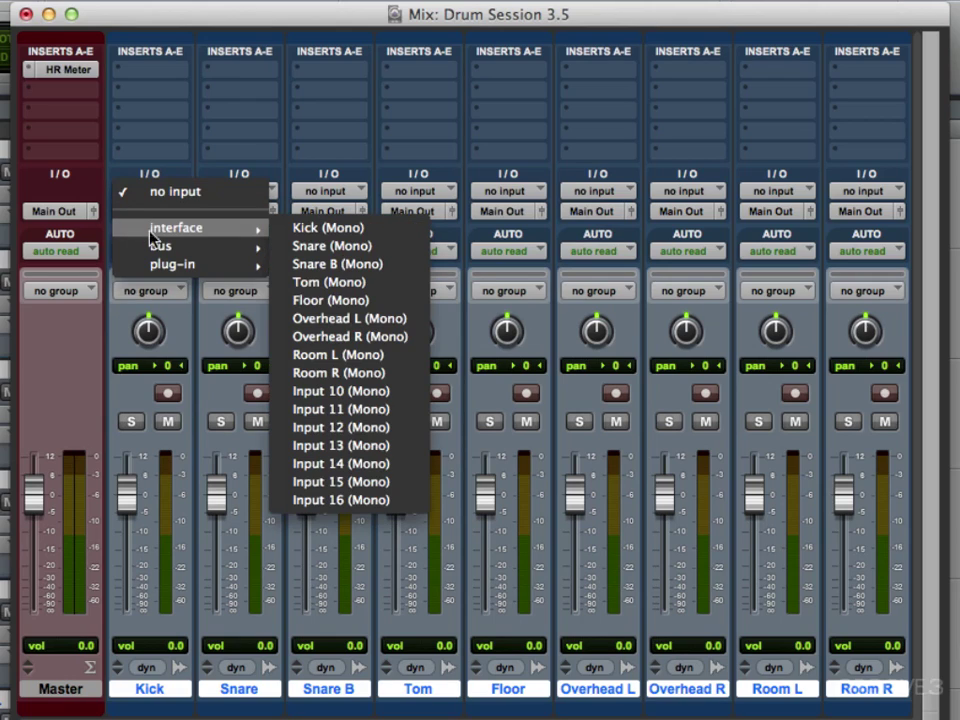
click(289, 232)
click(242, 190)
mouse_move(290, 228)
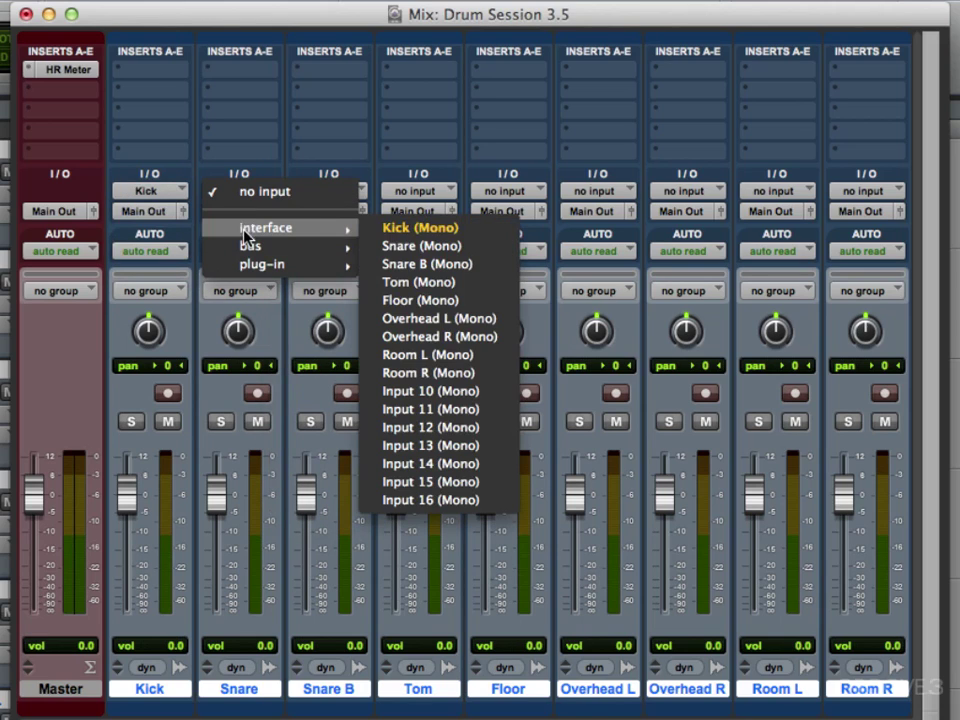
click(392, 245)
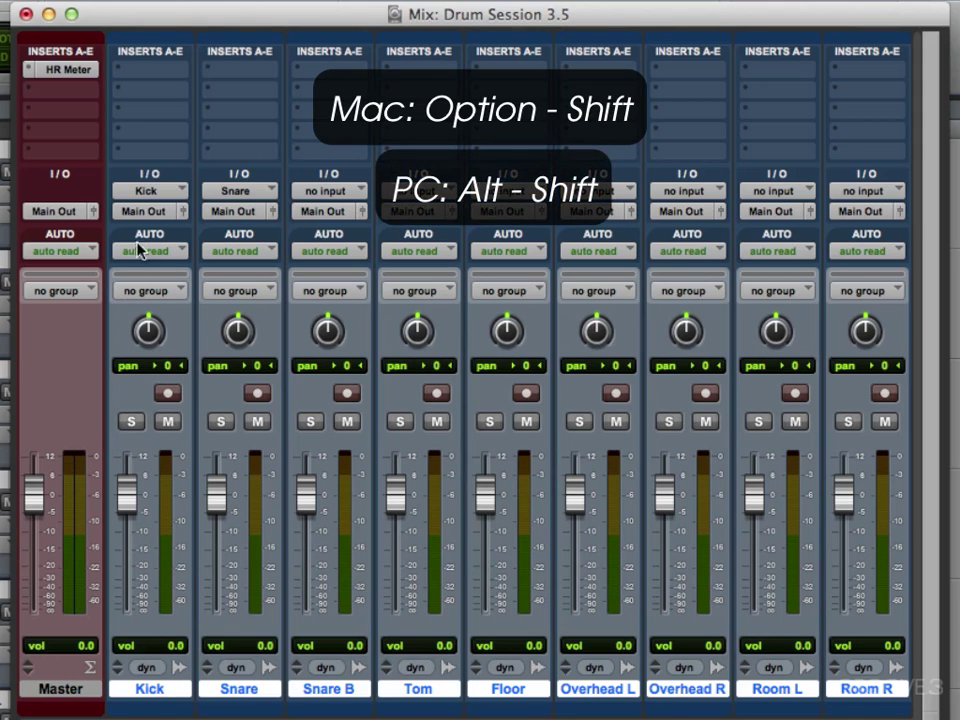
Step: Assign sequential inputs to all nine tracks, starting from Kick through Room R
alt+shift+click(150, 190)
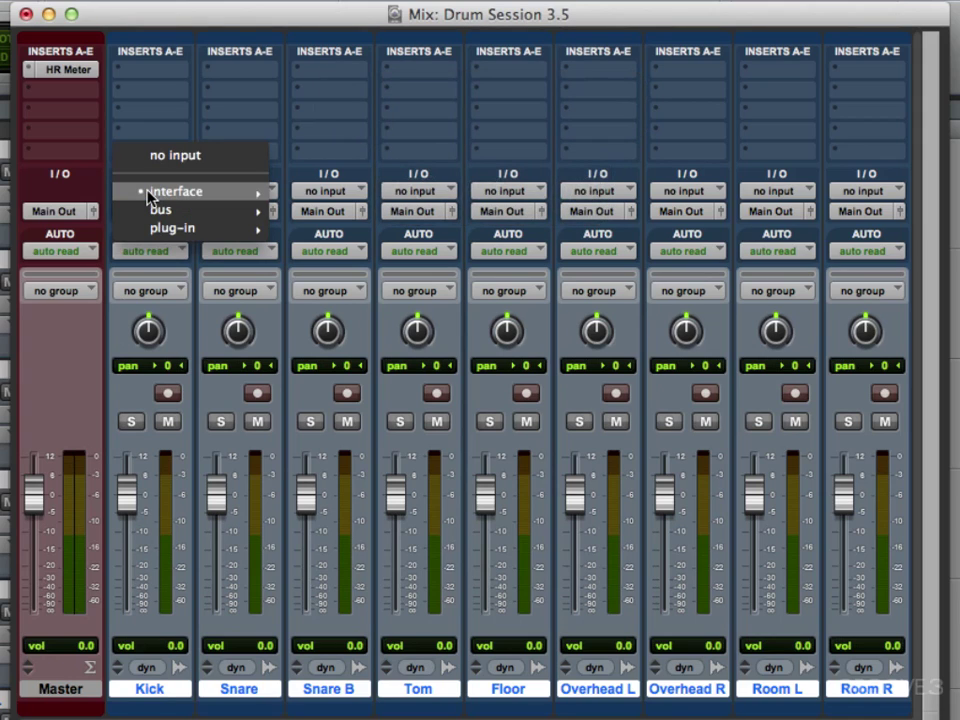
mouse_move(150, 192)
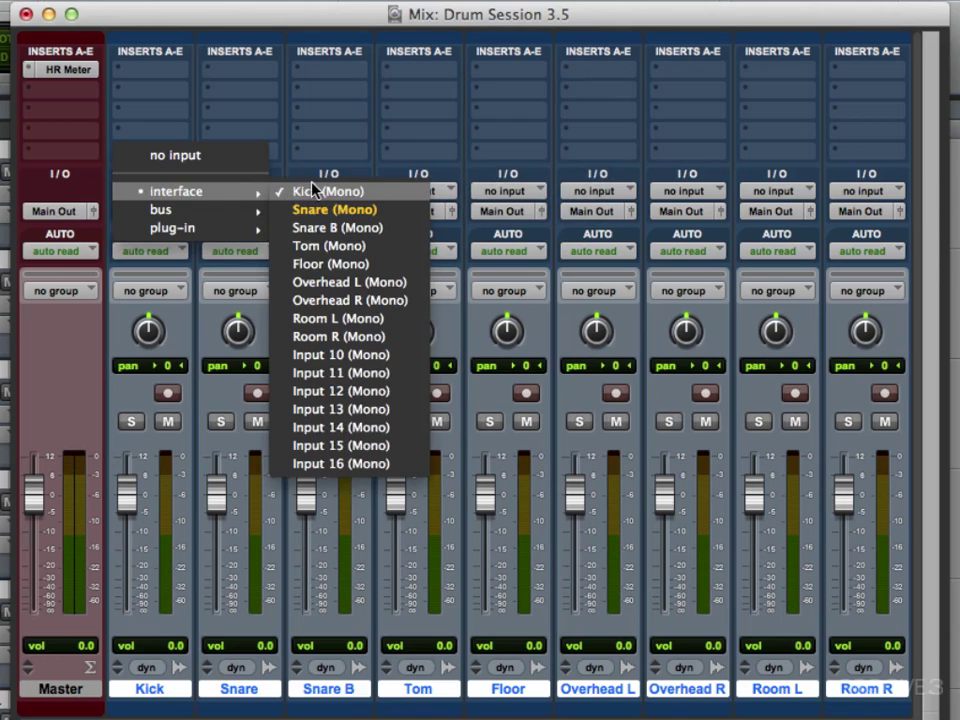
click(313, 191)
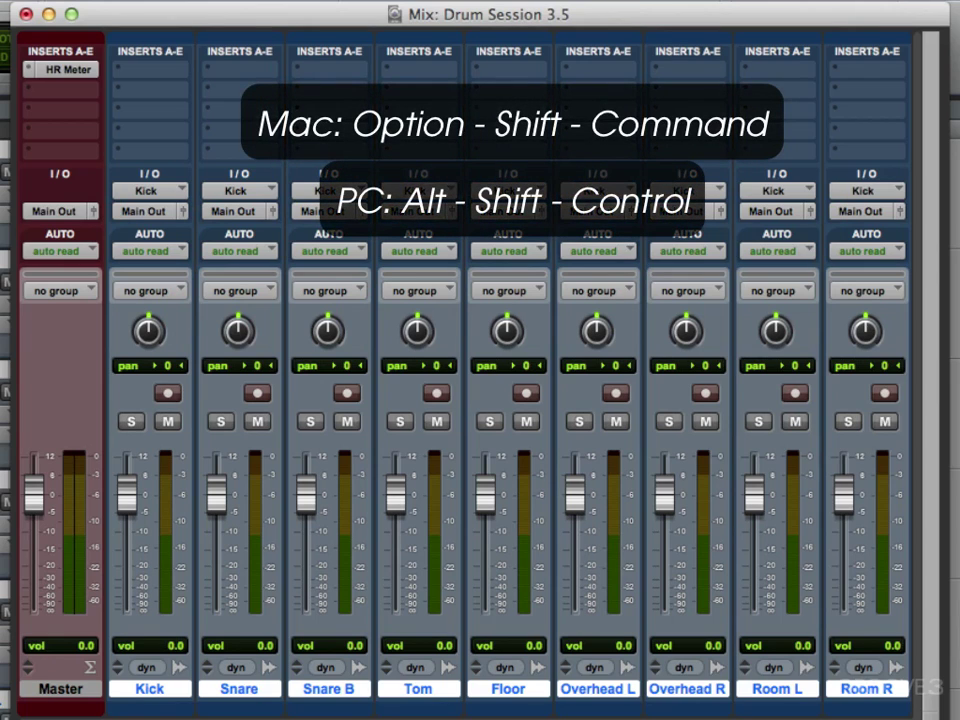
click(145, 191)
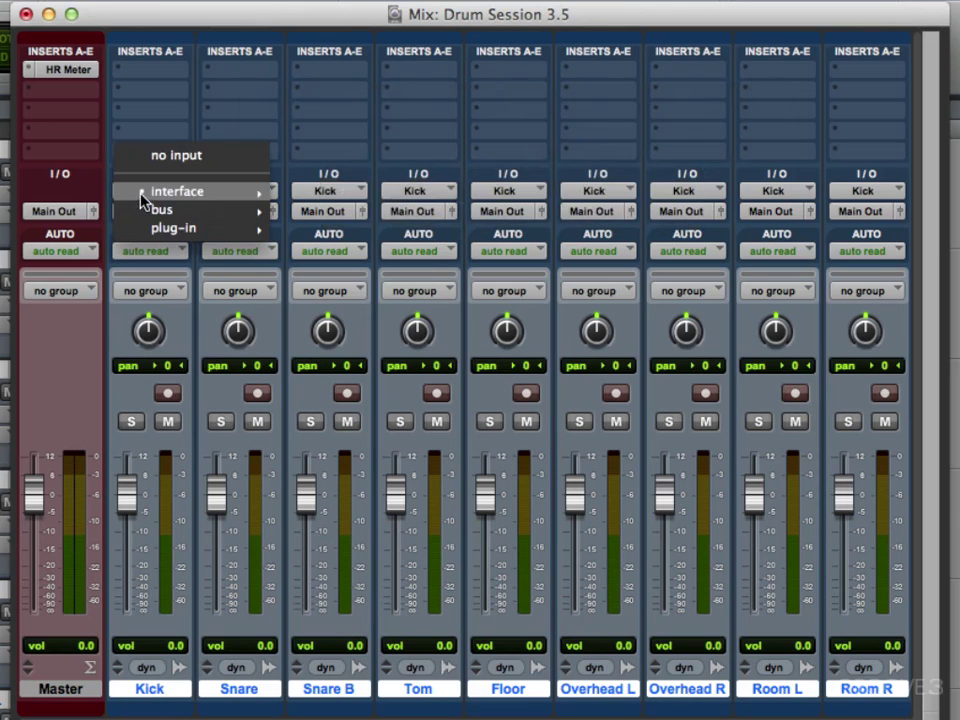
mouse_move(199, 190)
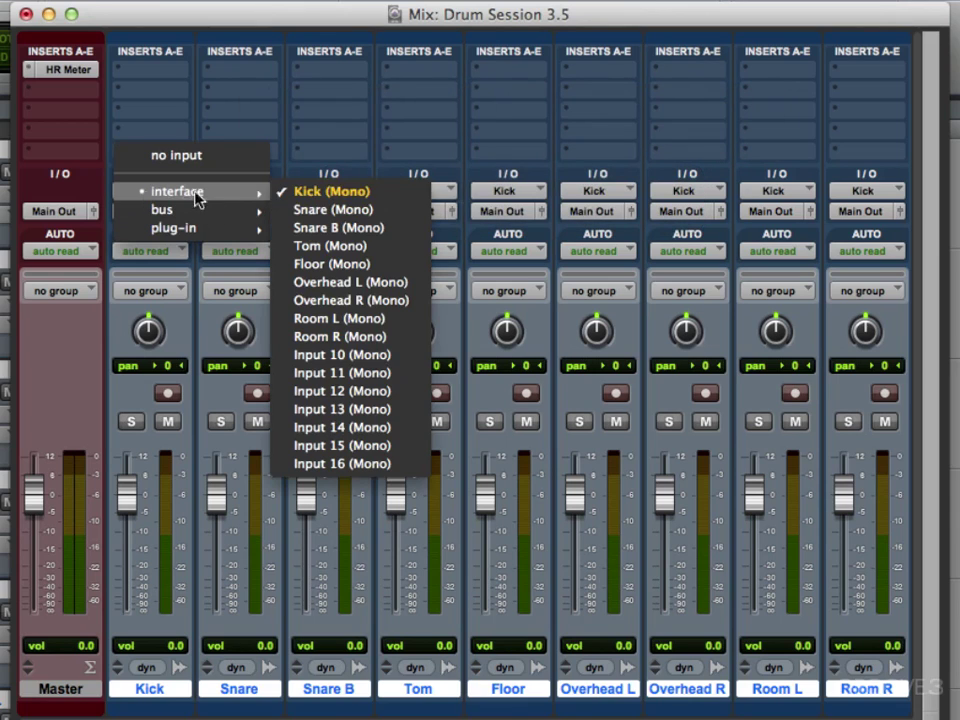
alt+shift+super+click(302, 192)
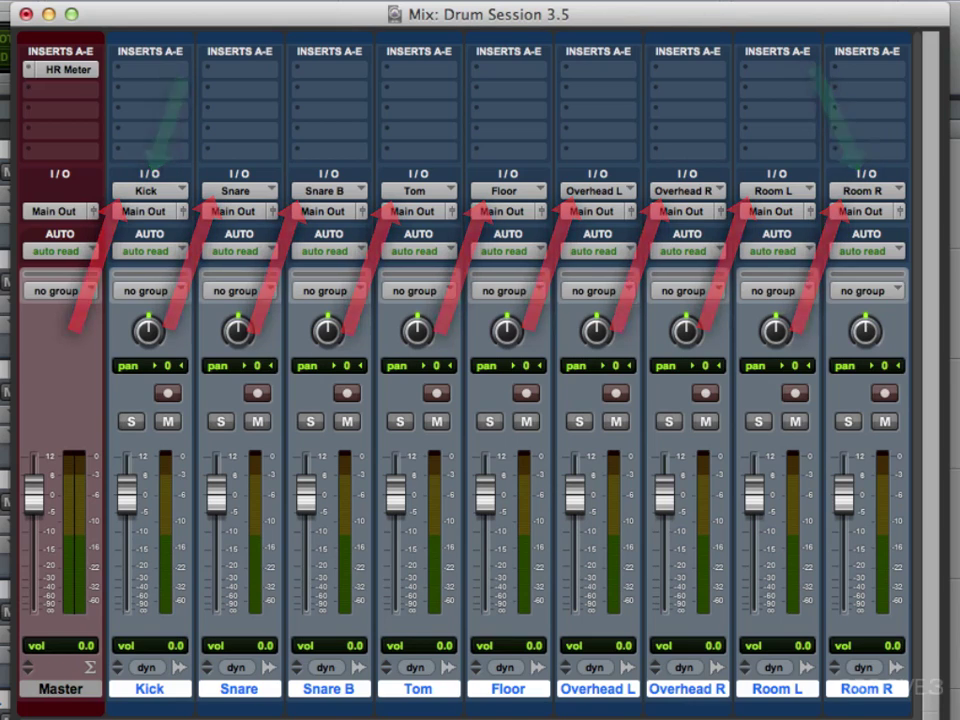
Step: Pan Overhead L and Room L hard left, Overhead R and Room R hard right
drag(771, 326, 825, 420)
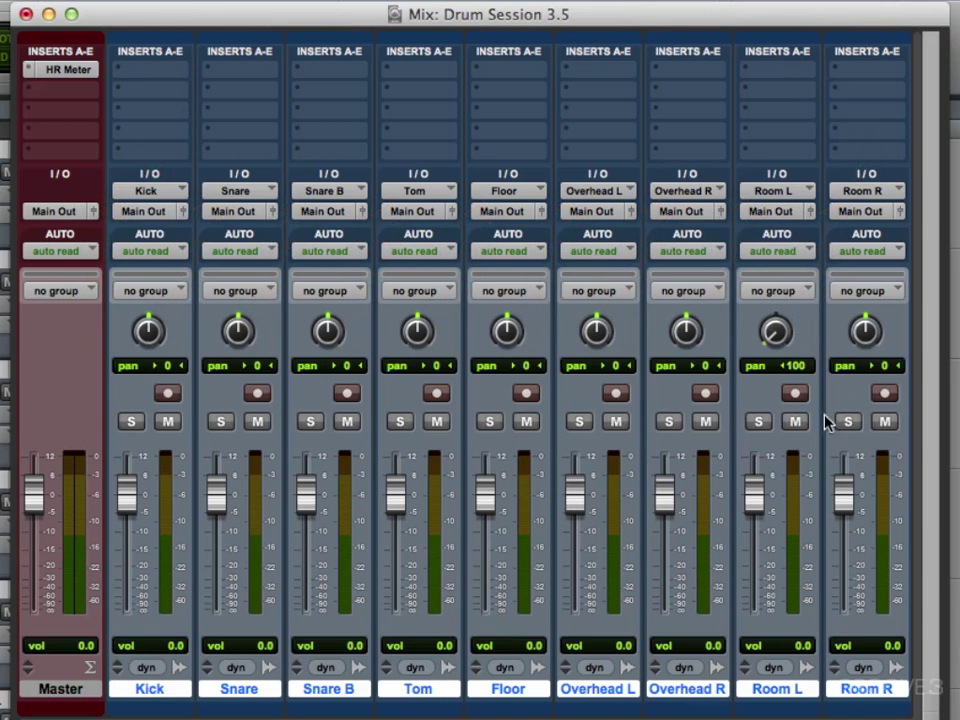
drag(861, 332, 866, 162)
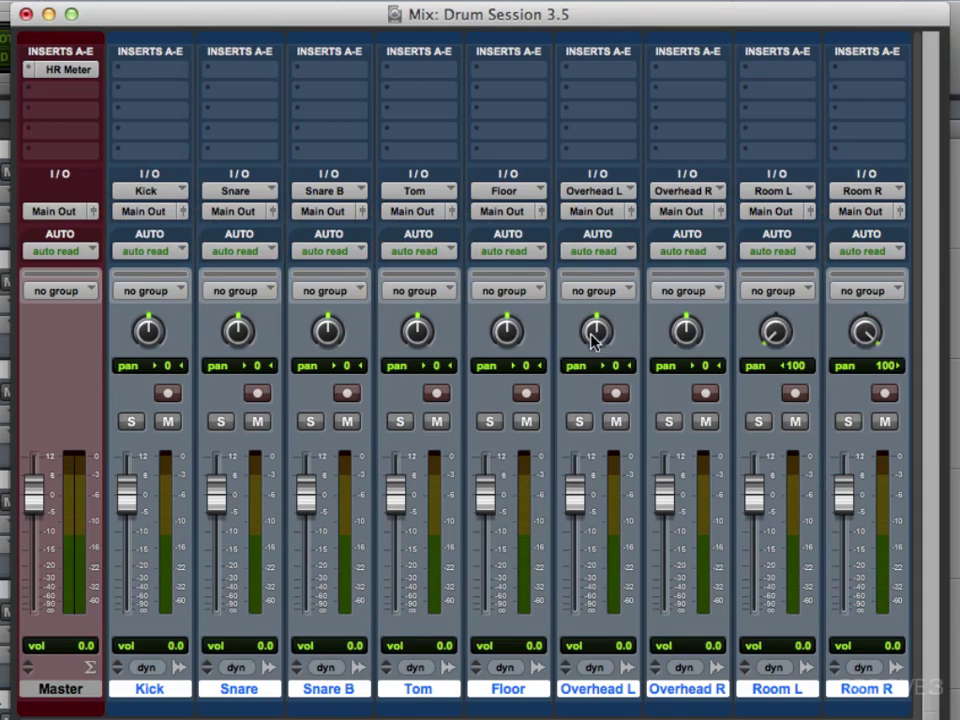
drag(597, 330, 592, 470)
drag(686, 330, 643, 83)
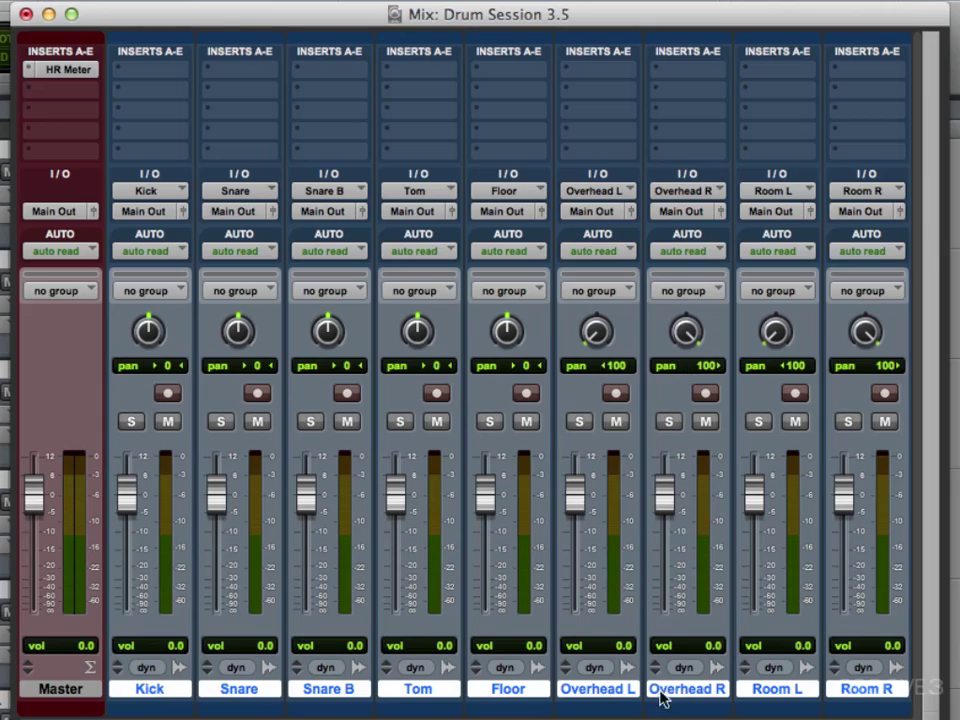
Step: Add a new stereo audio track, then undo it to remove the stray Audio 1
click(597, 689)
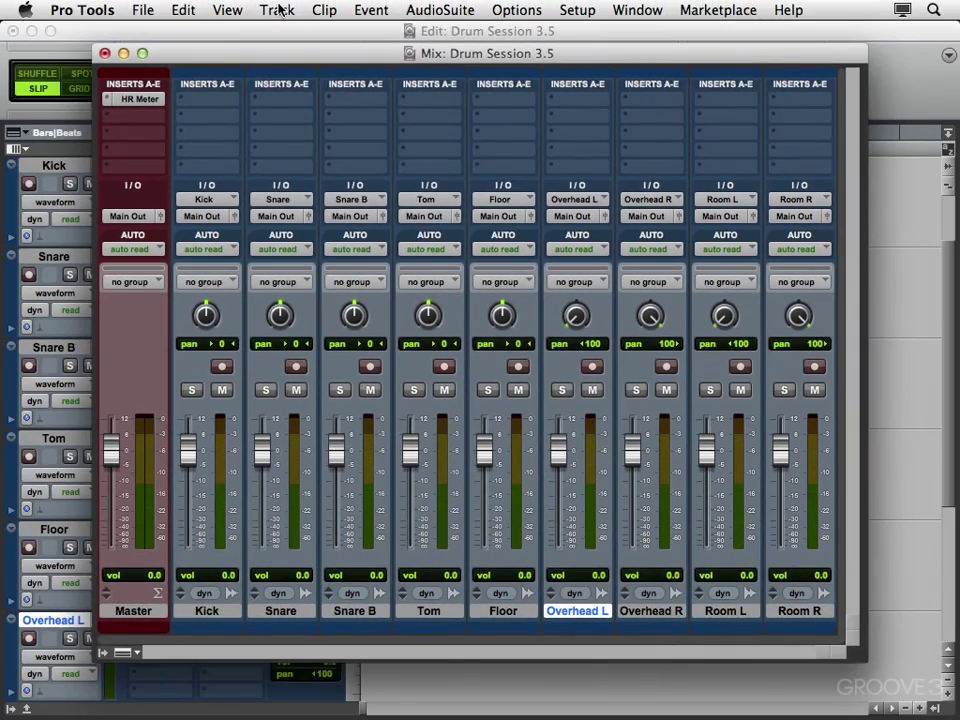
click(278, 10)
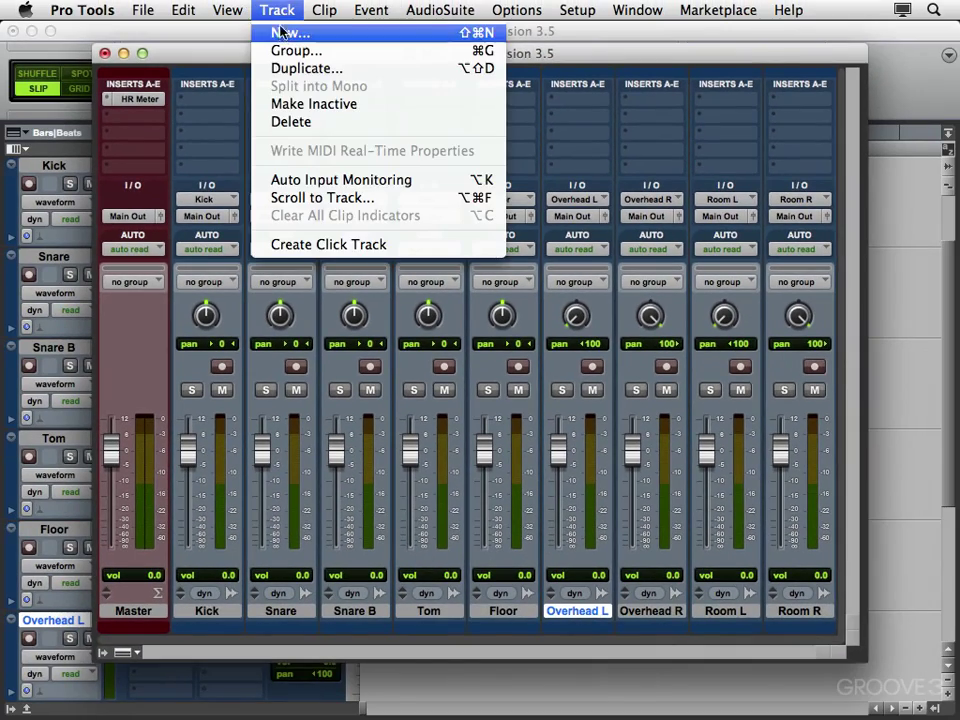
click(281, 31)
click(389, 262)
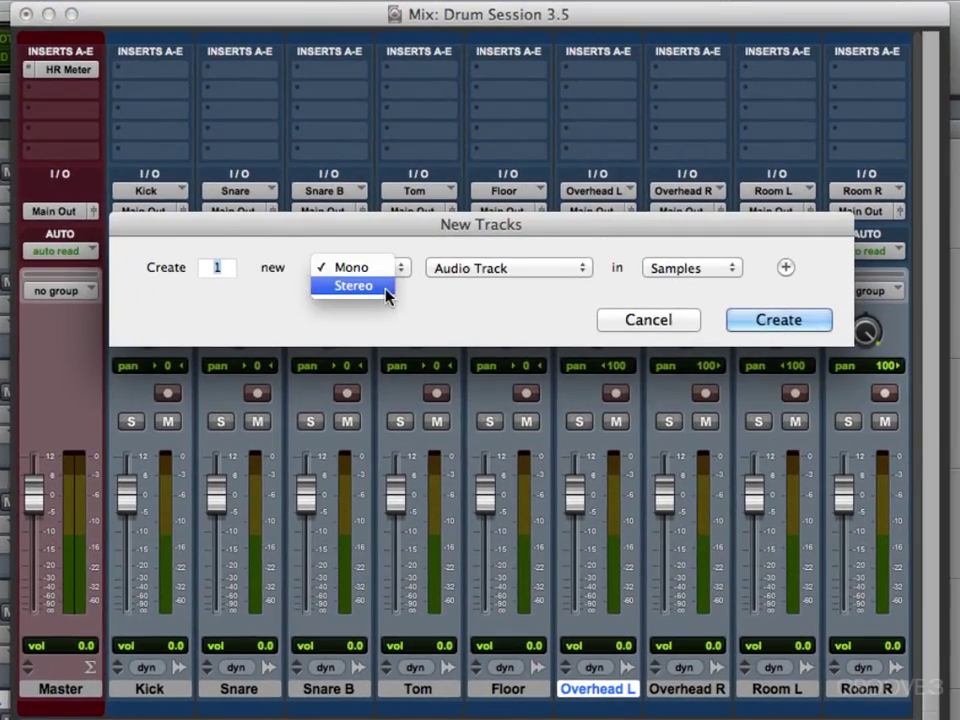
click(386, 289)
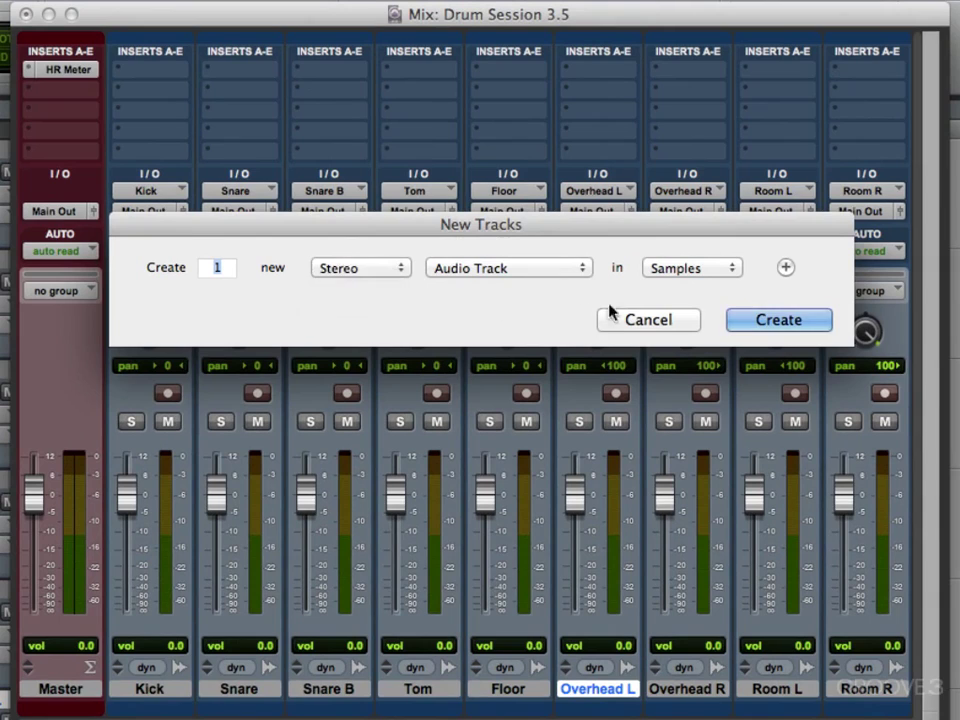
click(741, 319)
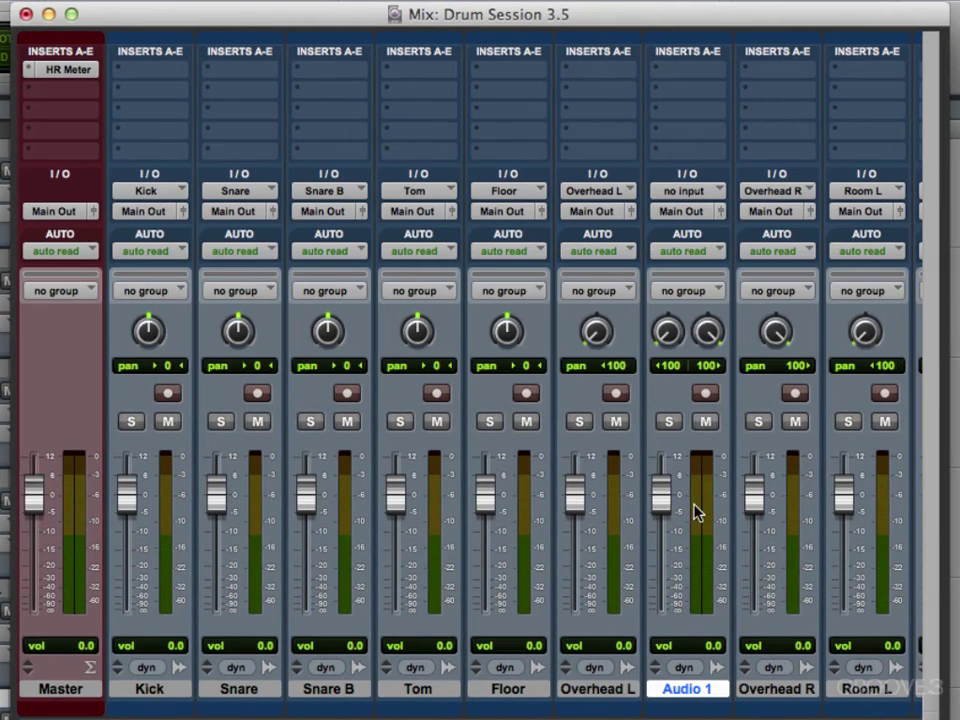
key(super+z)
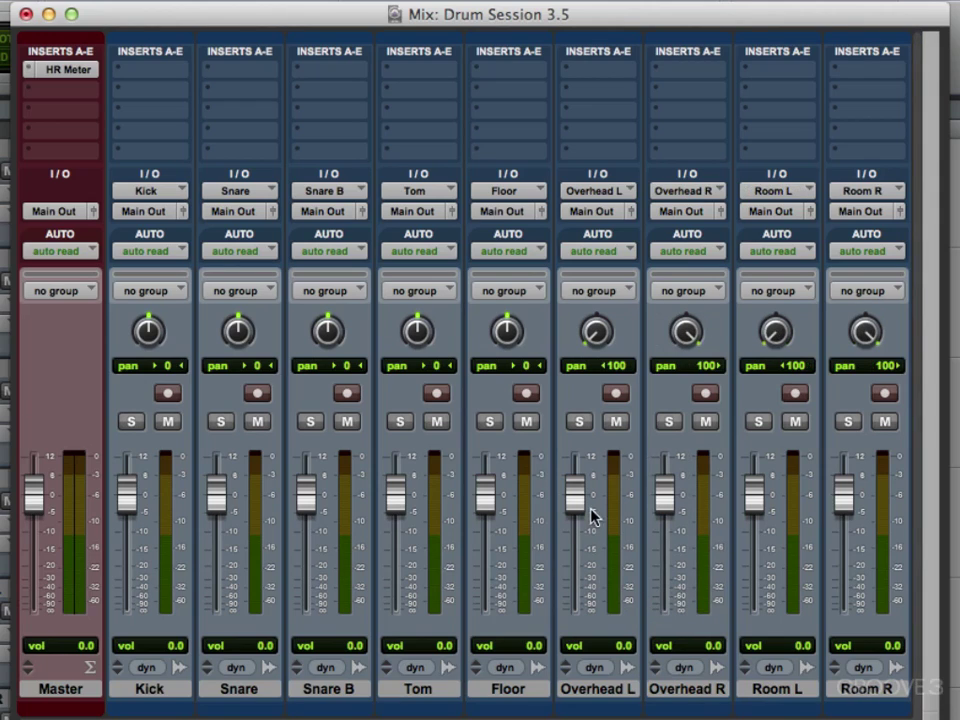
Step: Lower faders: Overhead L -8.6, Overhead R -9.5, Rooms -11.7, Floor -8.3, Tom -8.9 dB
drag(578, 500, 575, 514)
drag(664, 505, 664, 524)
mouse_move(575, 525)
mouse_down()
mouse_move(579, 503)
mouse_move(578, 532)
mouse_up()
mouse_move(672, 533)
mouse_down()
mouse_move(669, 521)
mouse_move(672, 540)
mouse_up()
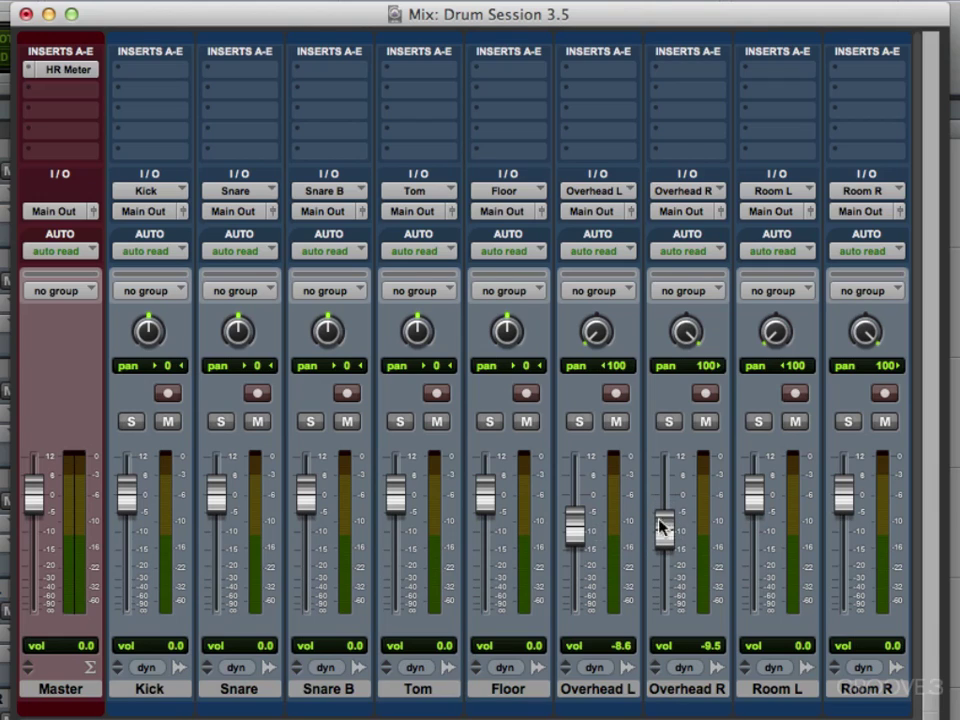
drag(750, 500, 757, 543)
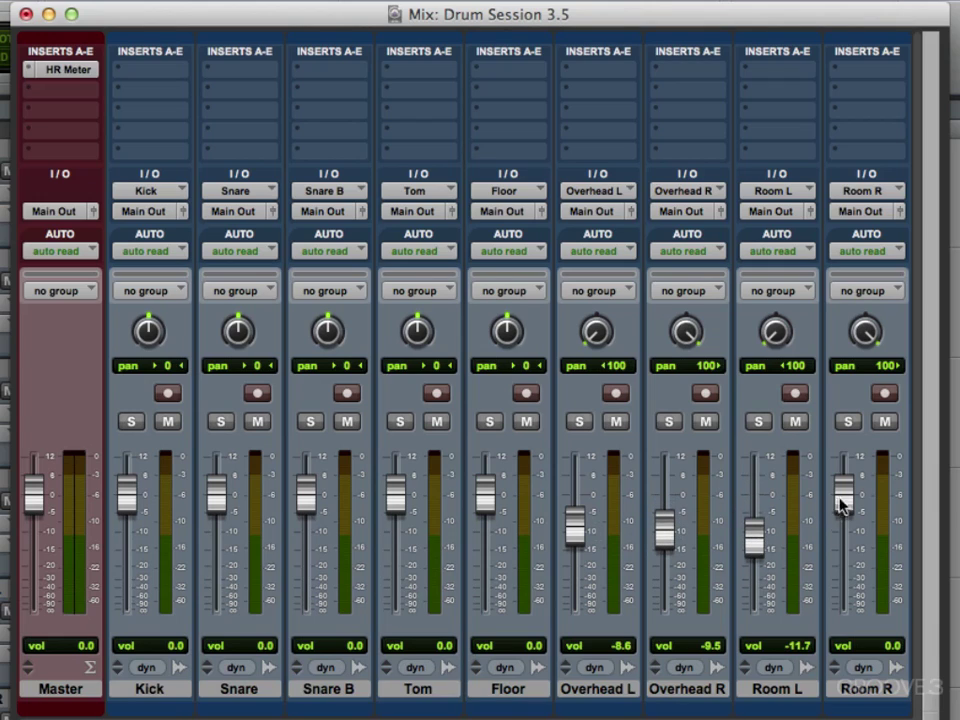
drag(840, 503, 843, 543)
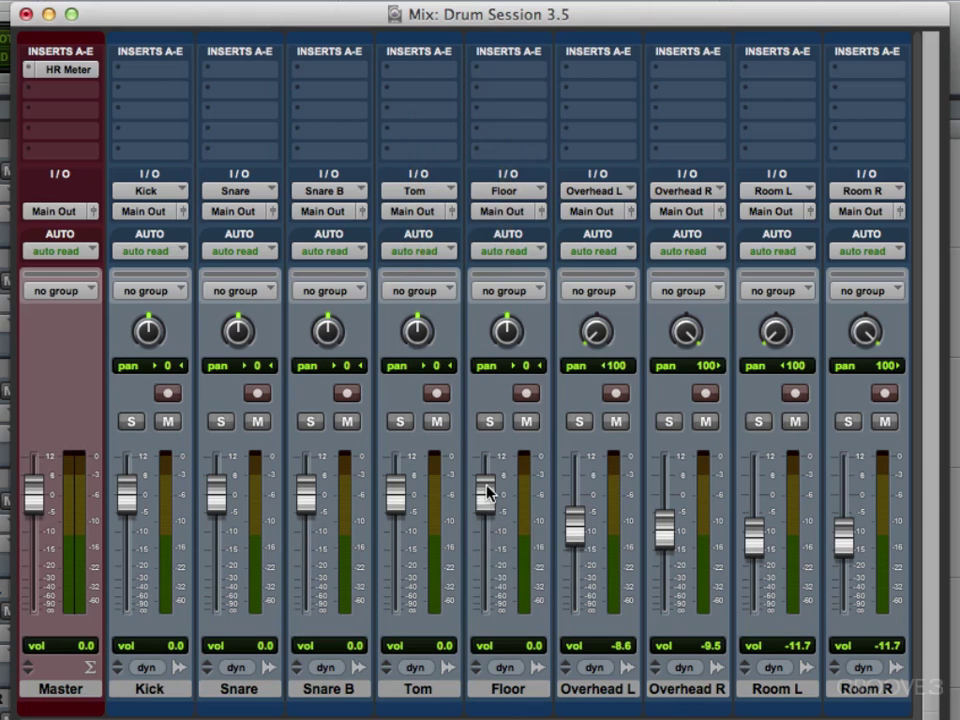
drag(486, 493, 489, 522)
drag(399, 499, 399, 533)
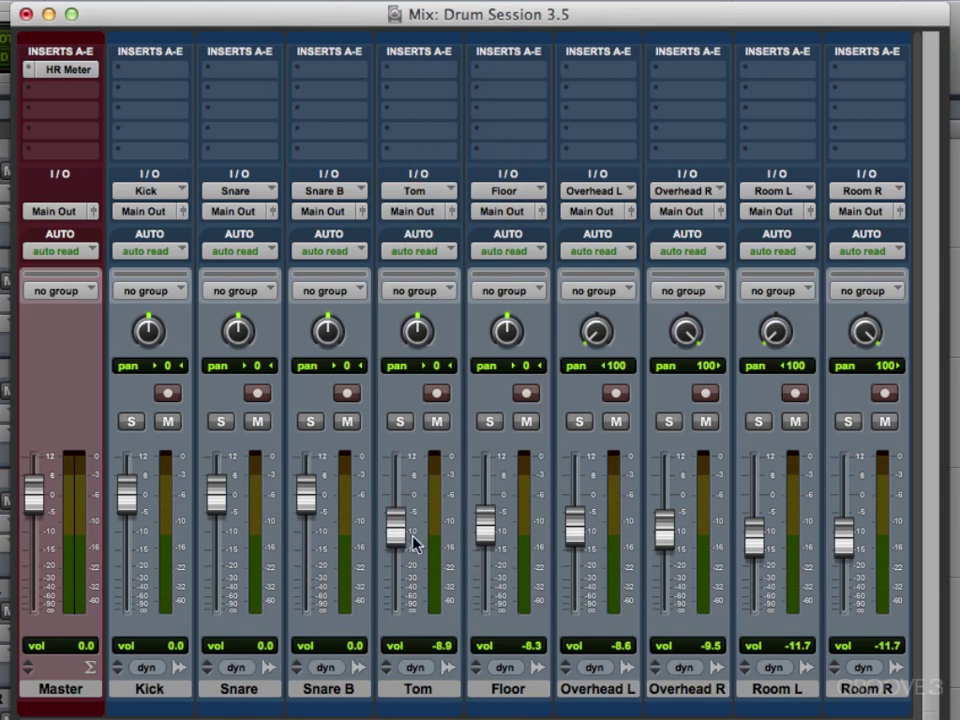